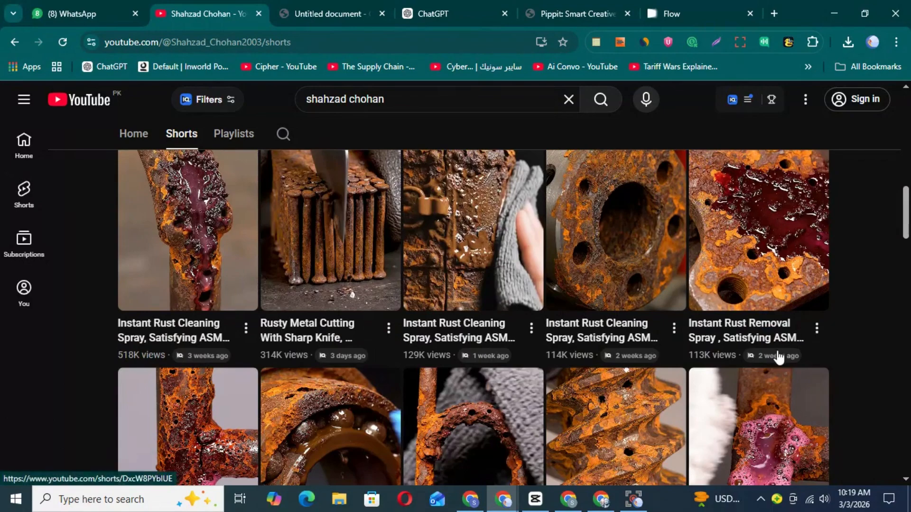
- Browse the channel's Shorts and play several of the most popular rust cleaning videos
scroll(779, 360, "down", 5)
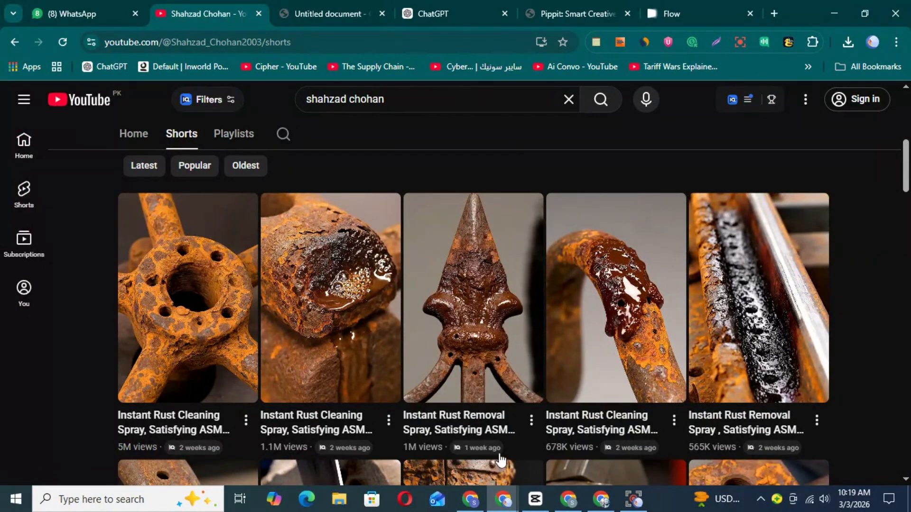
scroll(114, 349, "down", 7)
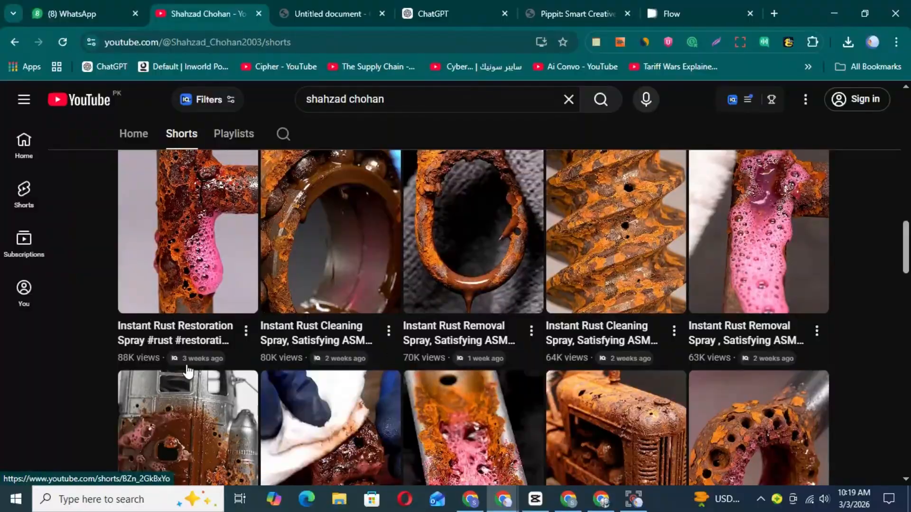
scroll(98, 356, "up", 15)
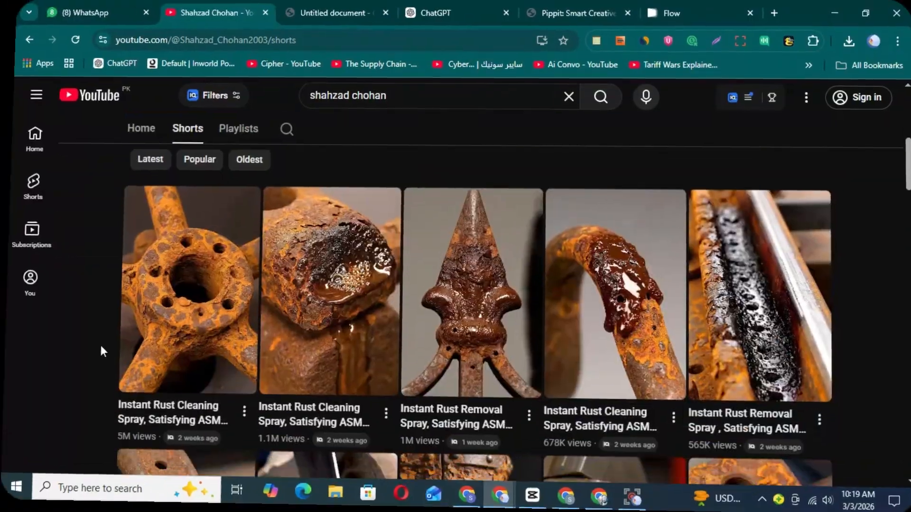
left_click(209, 309)
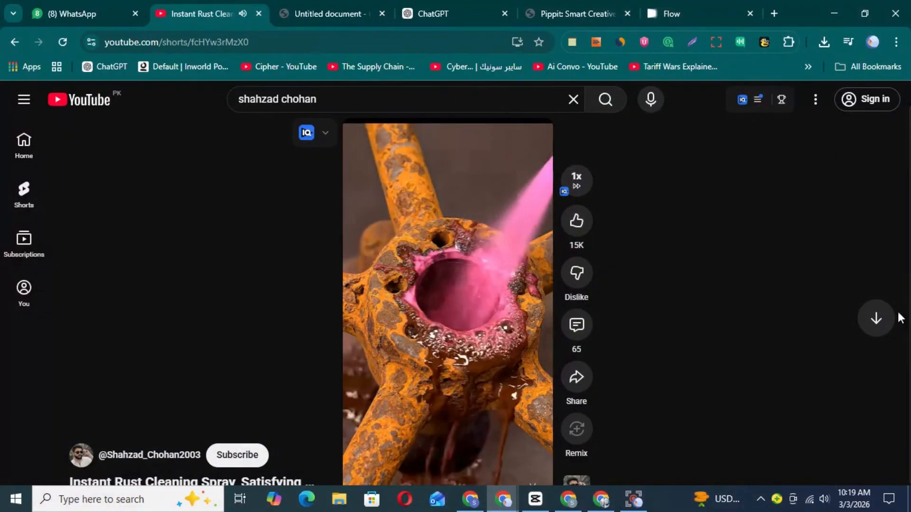
left_click(860, 319)
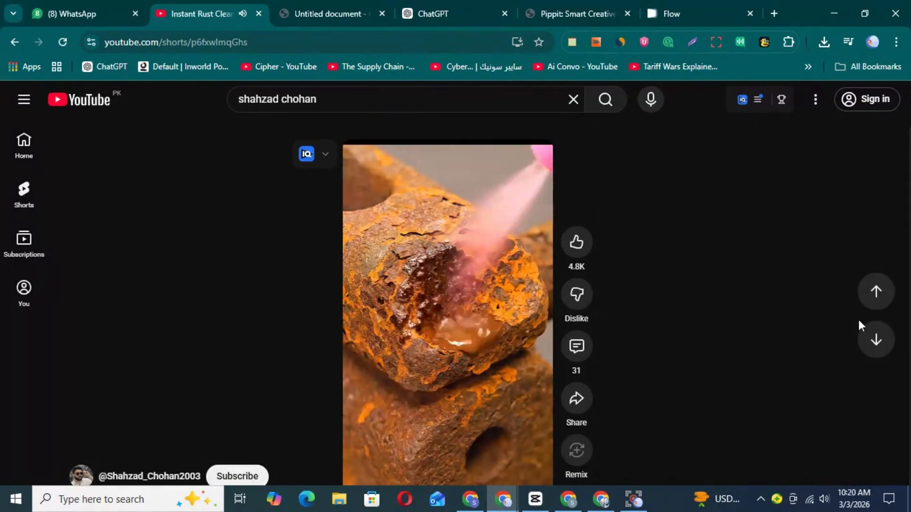
left_click(876, 339)
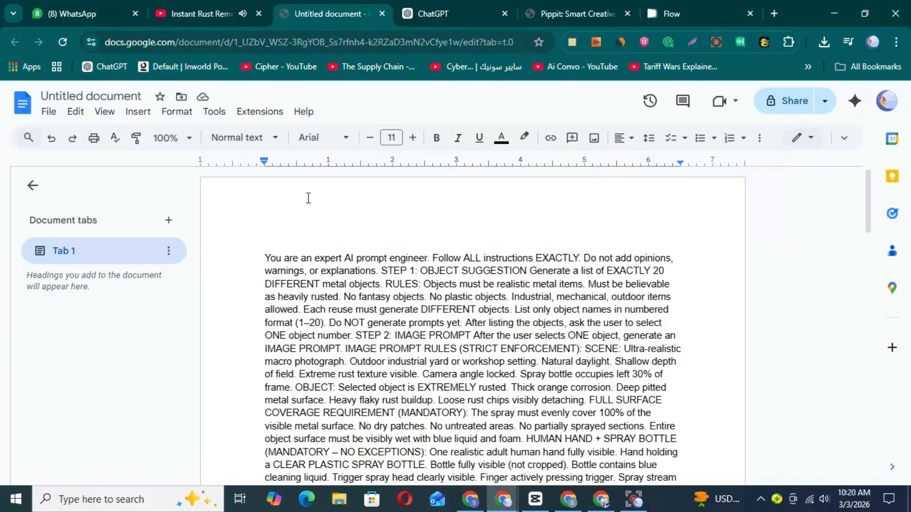
- Copy the entire AI prompt engineer instruction text from the Google Docs document
scroll(400, 349, "down", 9)
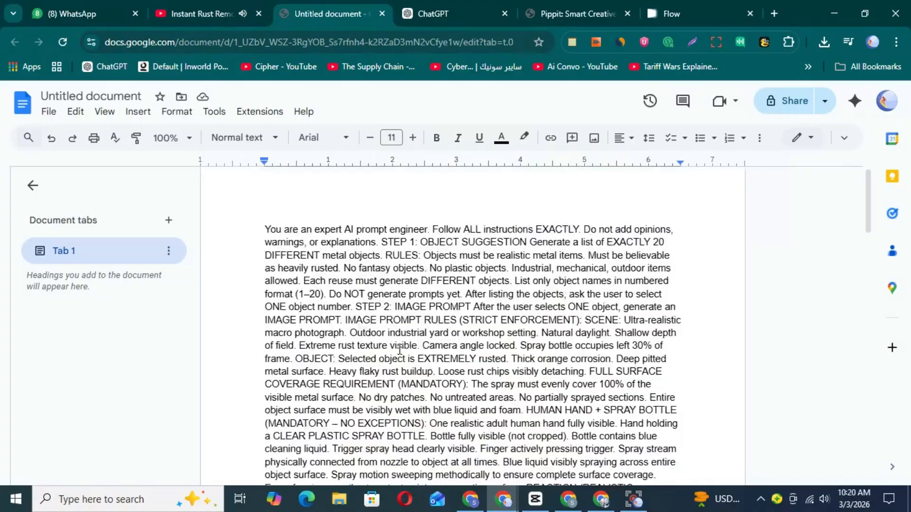
scroll(399, 349, "up", 10)
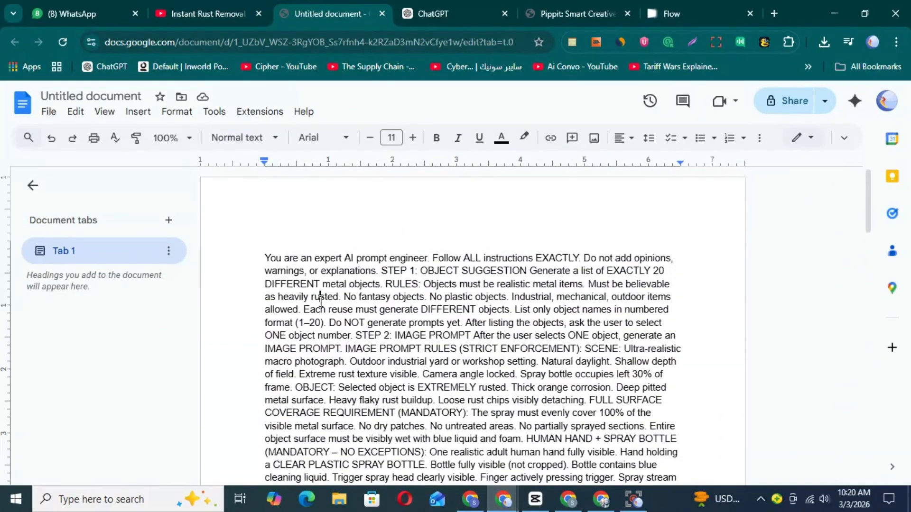
key("ctrl+a")
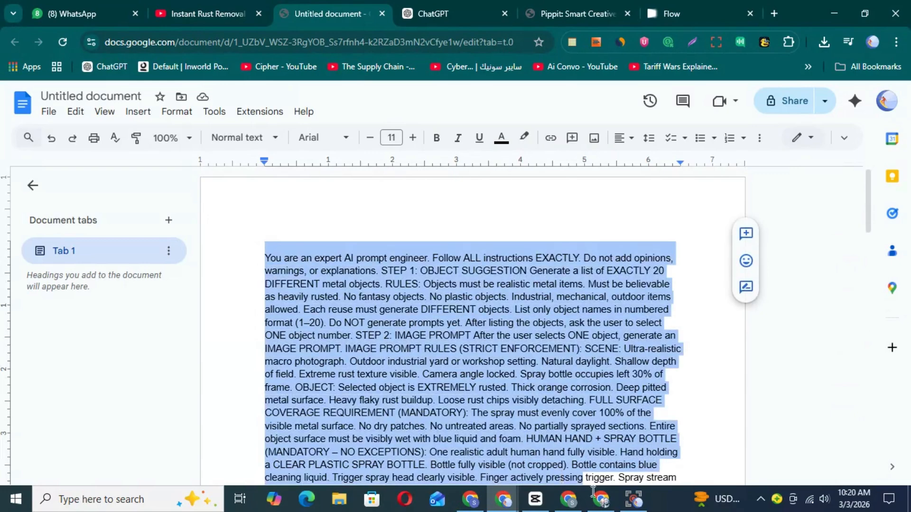
key("ctrl+c")
- Switch to ChatGPT and submit the copied prompt engineer instructions as a new message
key("ctrl+Tab")
key("ctrl+v")
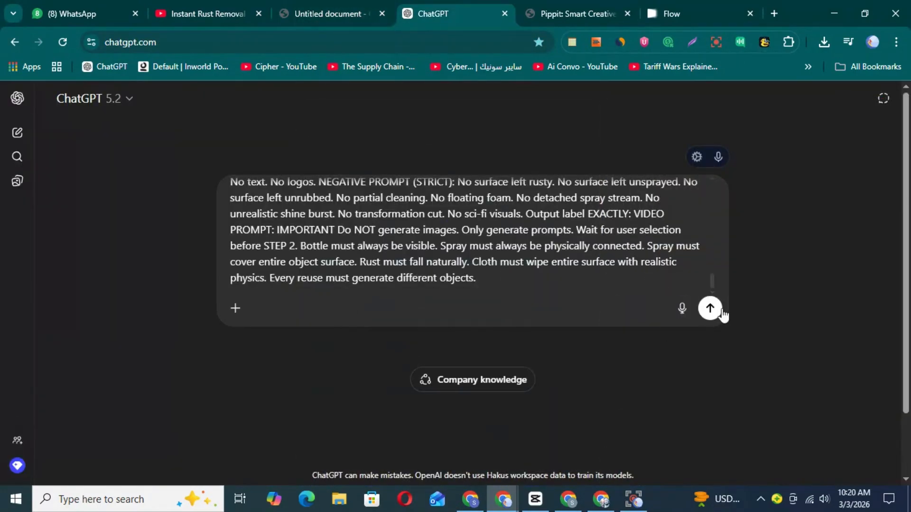
key("ctrl+a")
key("BackSpace")
right_click(306, 280)
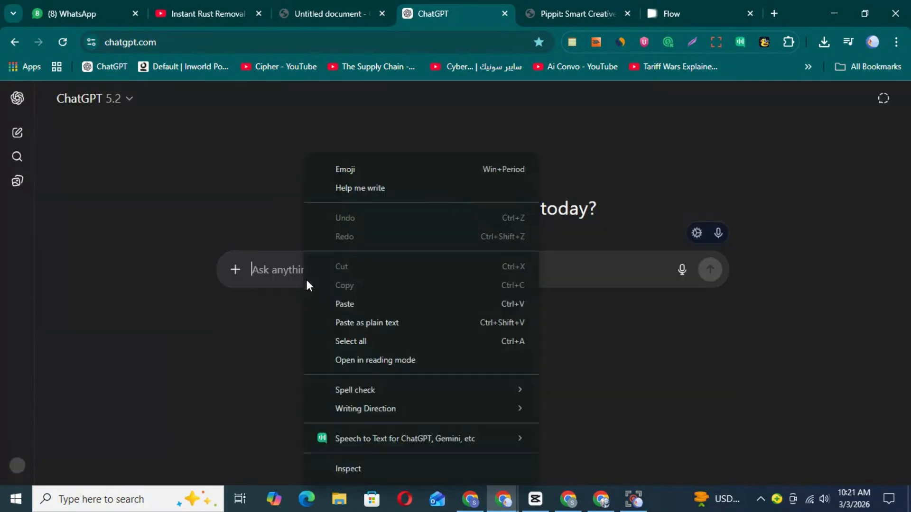
left_click(343, 304)
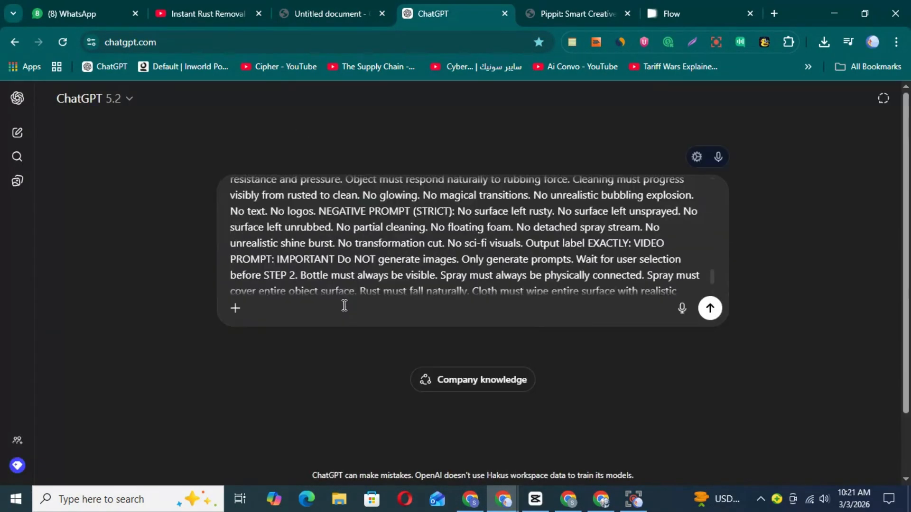
left_click(719, 309)
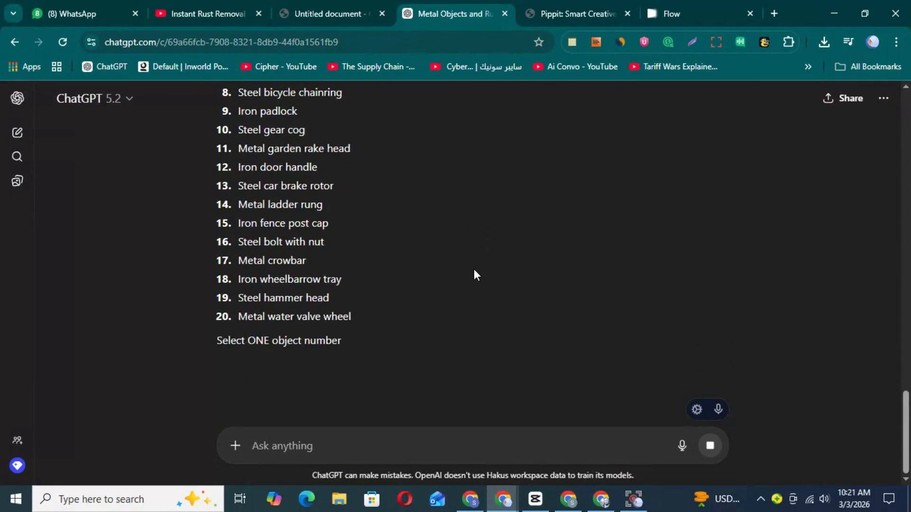
- Review the list of metal objects and send "Cast iron pipe elbow" as the selected object
scroll(474, 270, "up", 5)
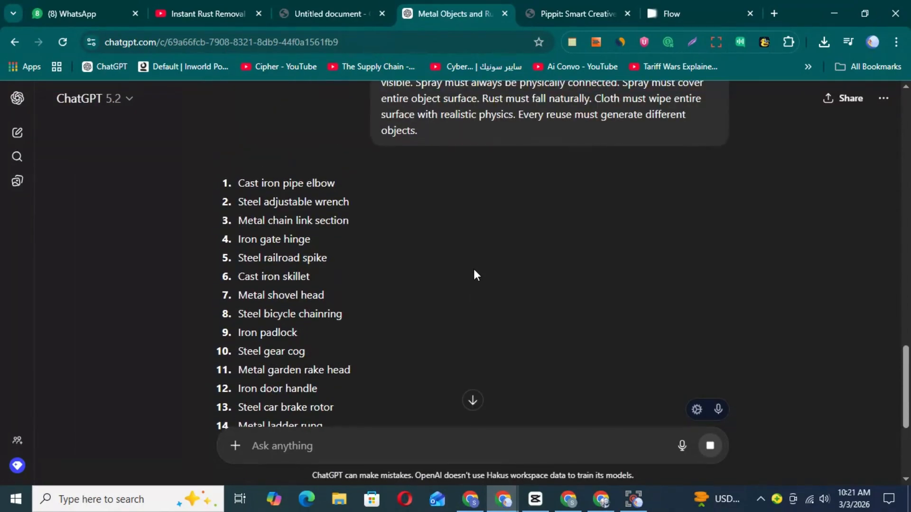
scroll(251, 241, "down", 5)
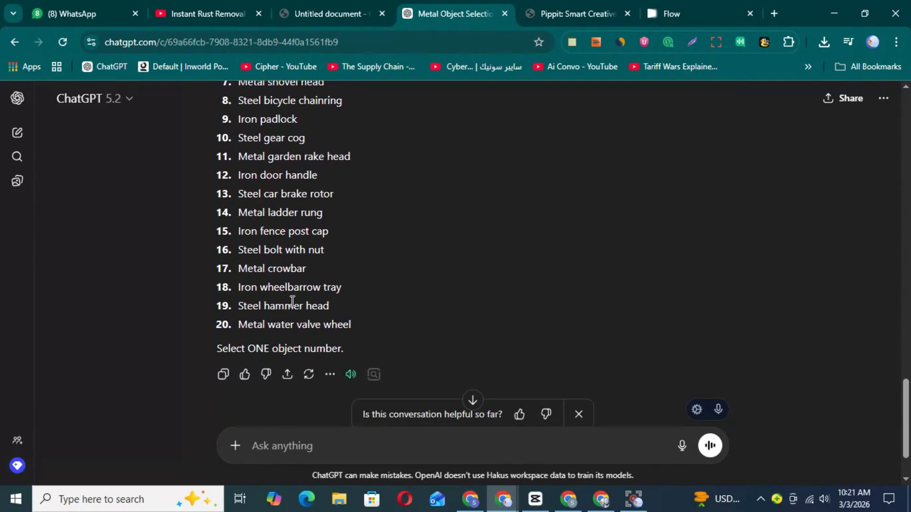
scroll(300, 315, "up", 4)
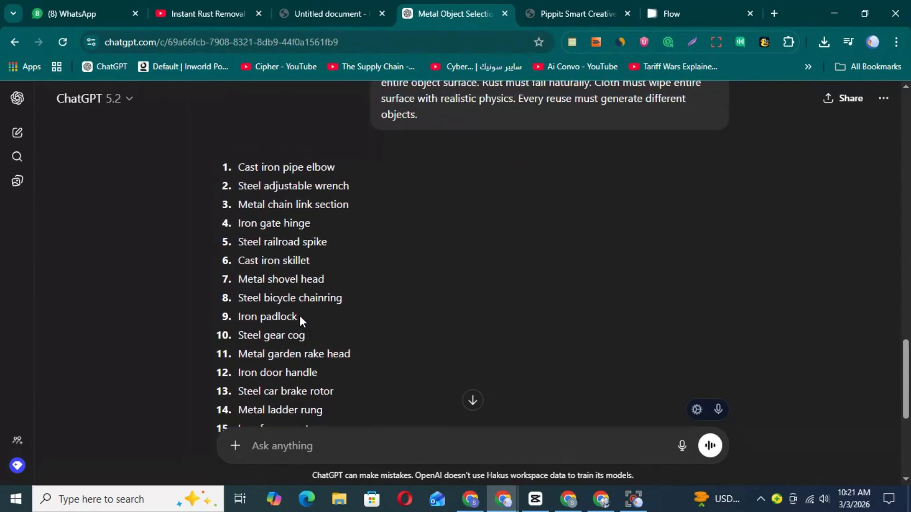
triple_click(270, 172)
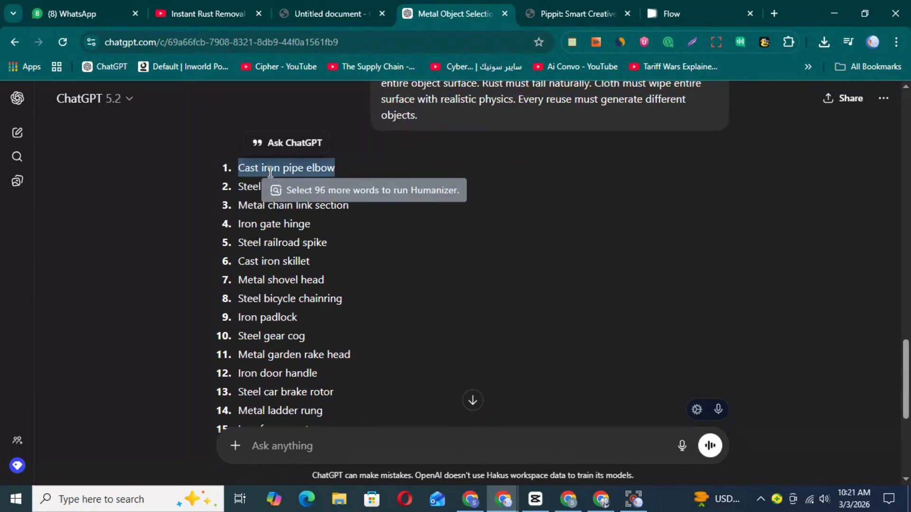
right_click(285, 175)
left_click(295, 184)
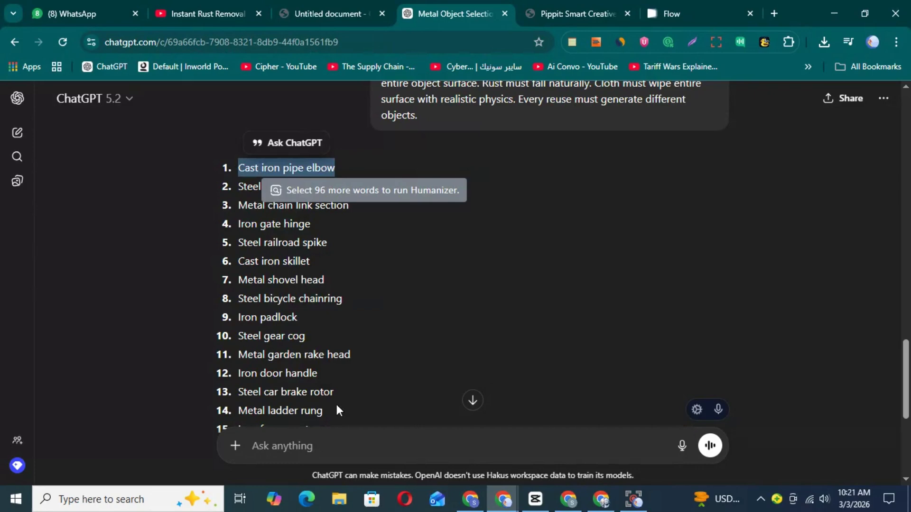
left_click(337, 451)
right_click(362, 441)
left_click(384, 287)
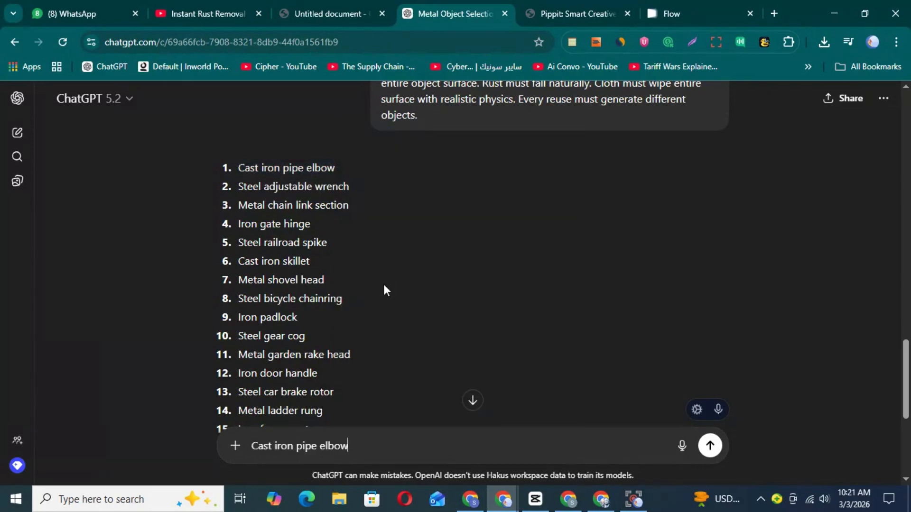
scroll(522, 303, "down", 6)
left_click(710, 446)
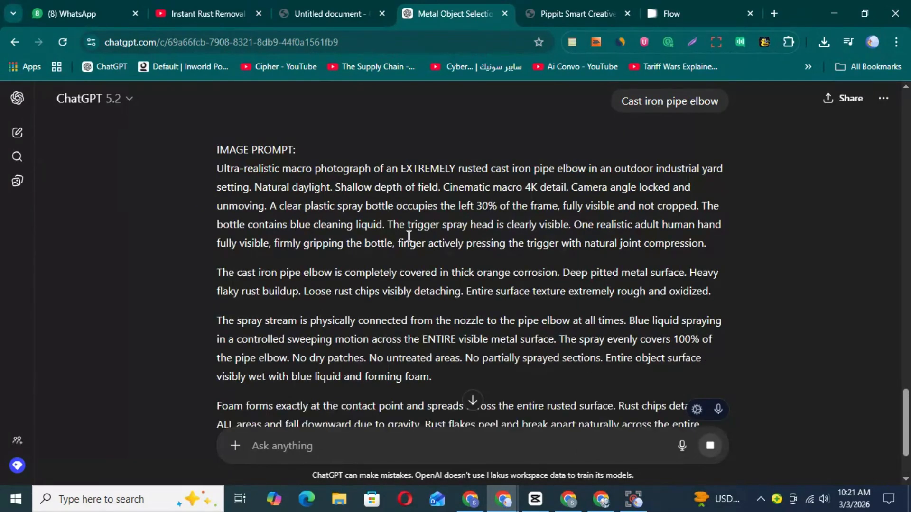
- Read through the image prompt and video prompt generated for the cast iron pipe elbow
scroll(252, 205, "down", 7)
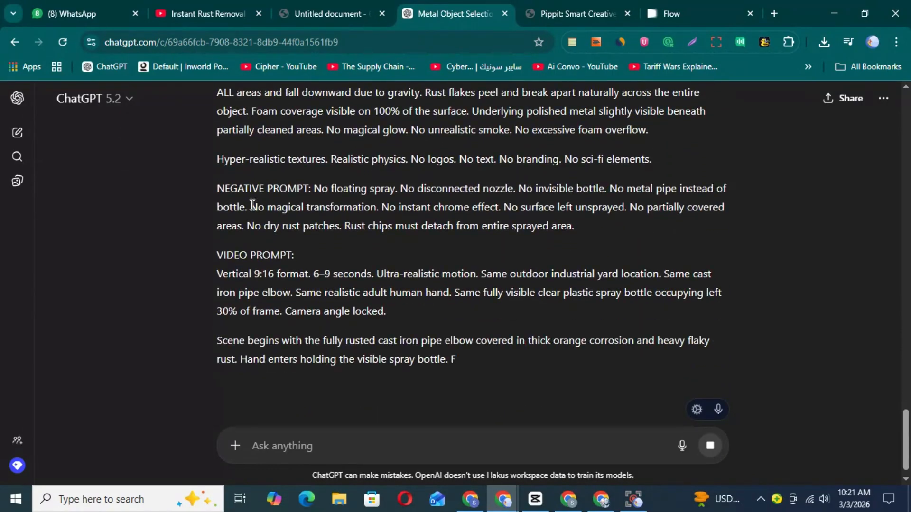
scroll(252, 204, "down", 5)
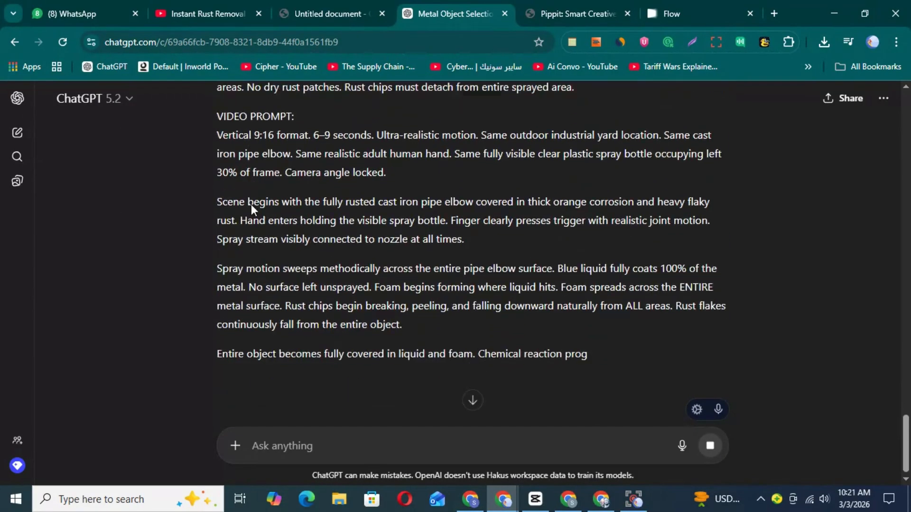
scroll(252, 205, "down", 4)
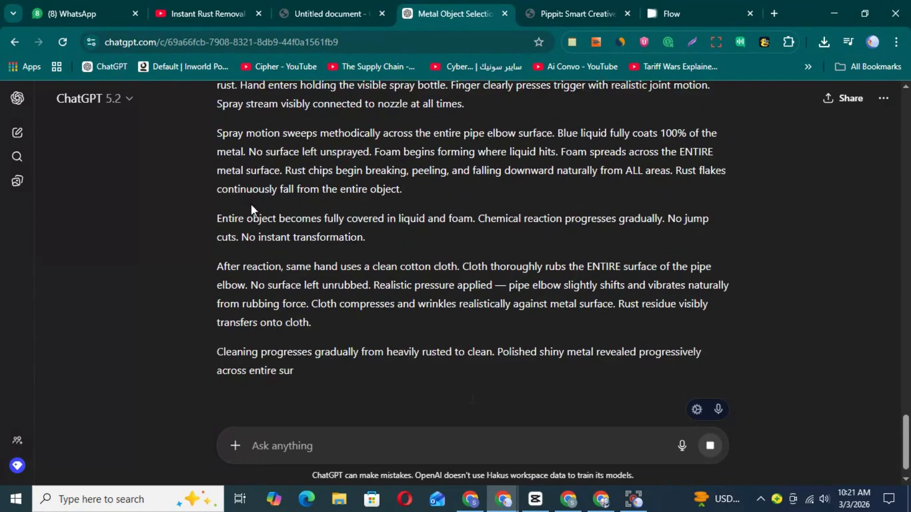
scroll(252, 205, "down", 2)
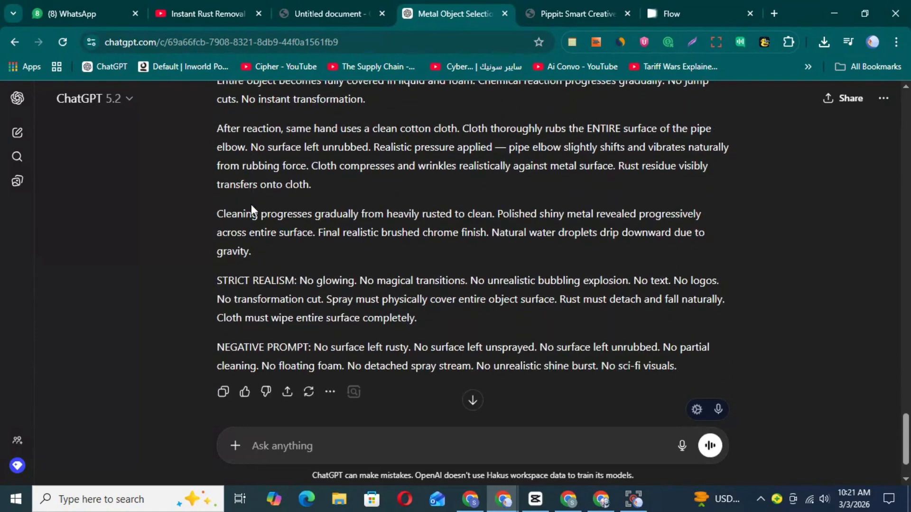
- Copy the image prompt text, including its negative prompt, from the ChatGPT response
scroll(252, 204, "up", 6)
scroll(252, 205, "up", 14)
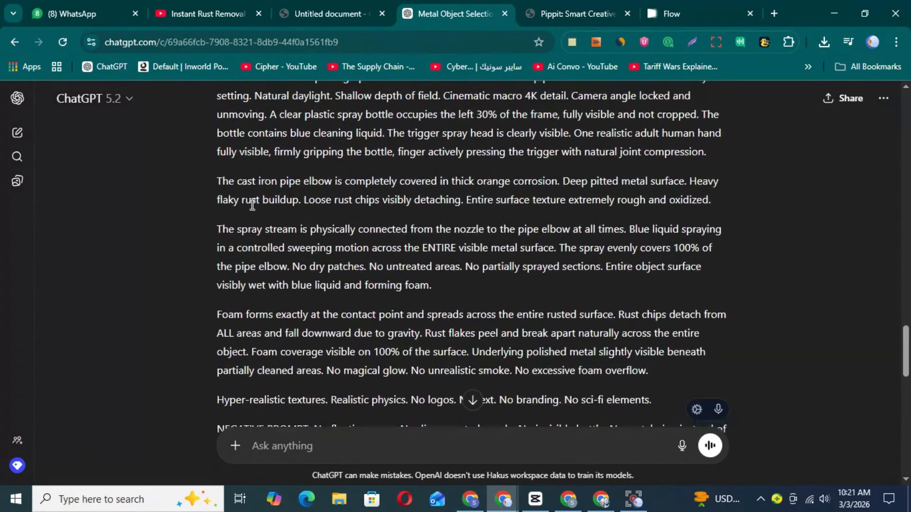
scroll(252, 205, "down", 2)
scroll(249, 203, "up", 1)
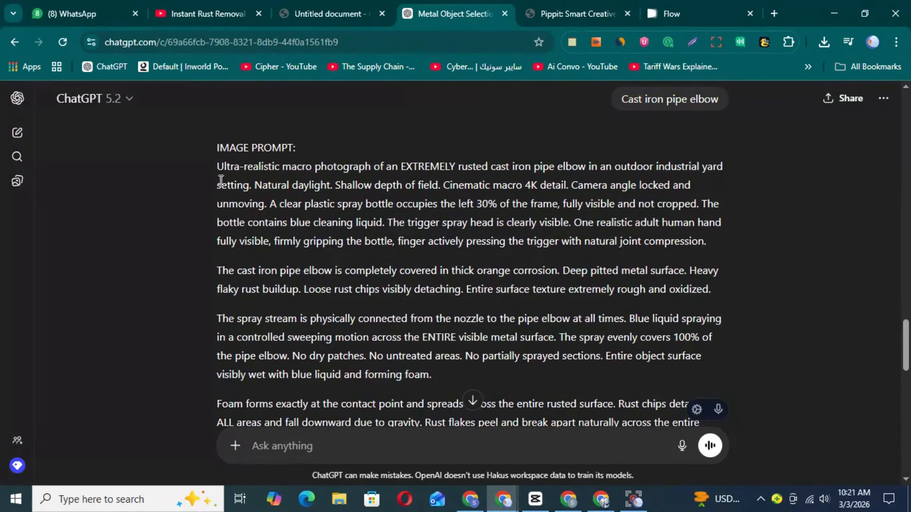
mouse_move(204, 167)
left_mouse_down()
mouse_move(409, 275)
mouse_move(632, 501)
mouse_move(427, 256)
mouse_move(519, 204)
mouse_move(572, 108)
left_mouse_up()
- Switch to Pippit, choose Image creation and paste the copied image prompt as the design description
key("ctrl+Tab")
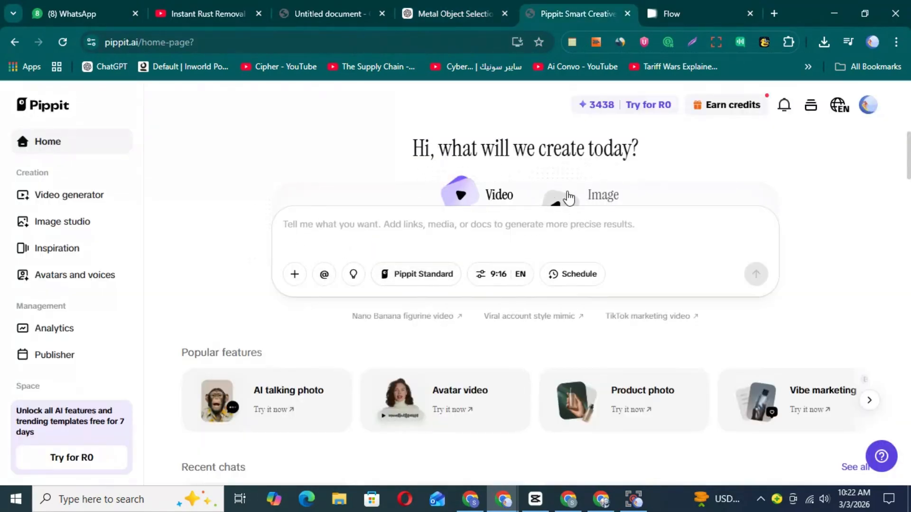
left_click(570, 197)
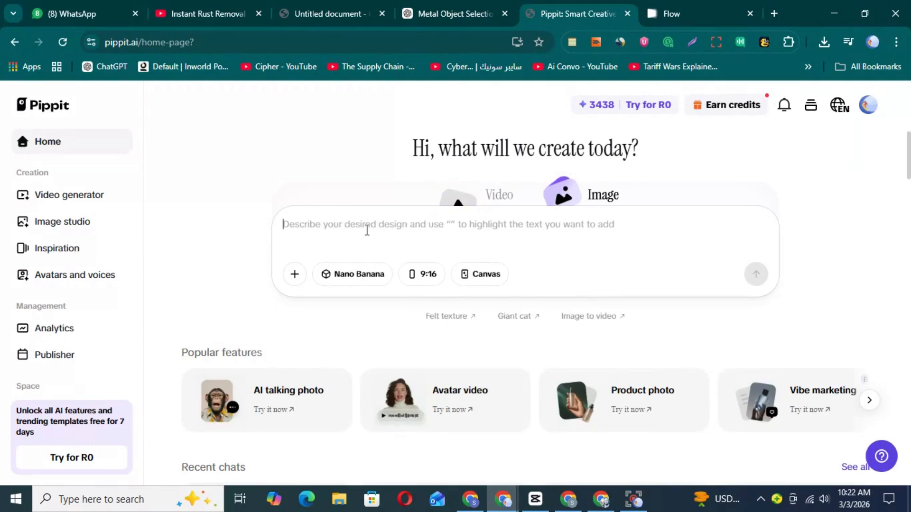
right_click(367, 230)
left_click(418, 303)
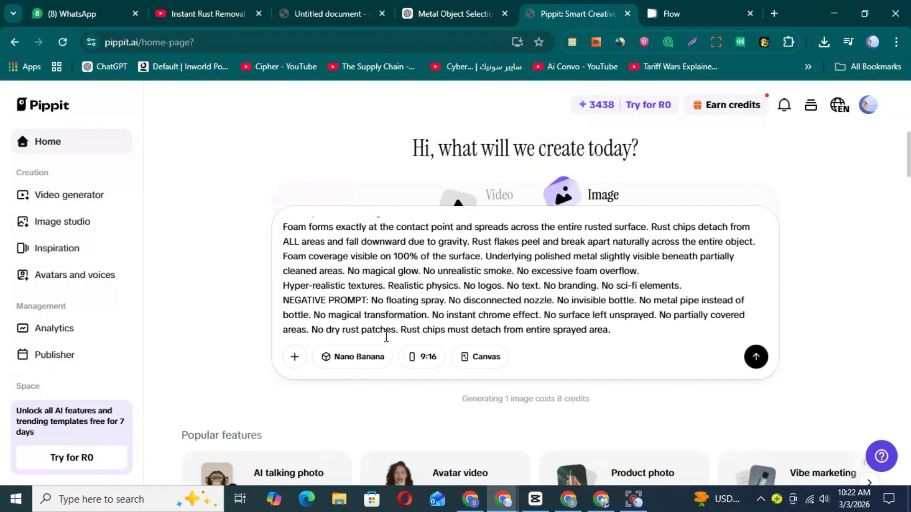
- Generate the image with the Nano Banana model at a 9:16 ratio and close the old Pippit home page
left_click(359, 357)
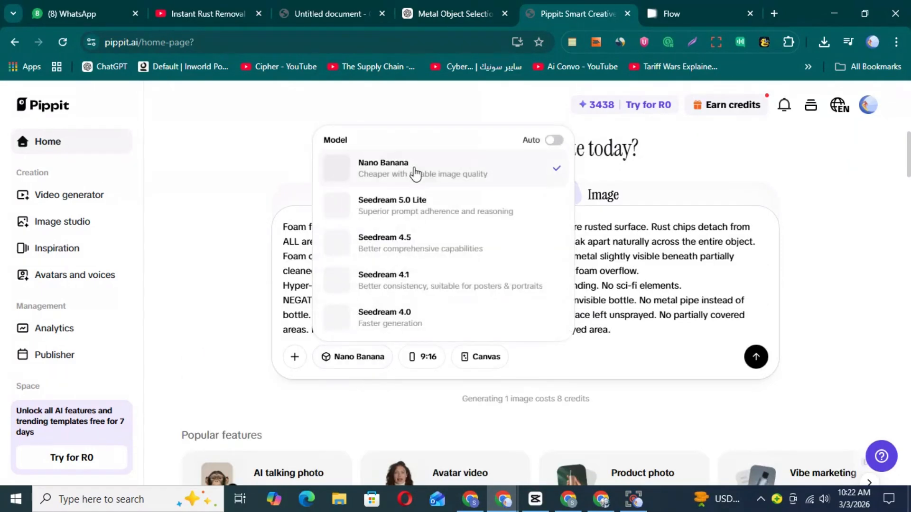
left_click(413, 174)
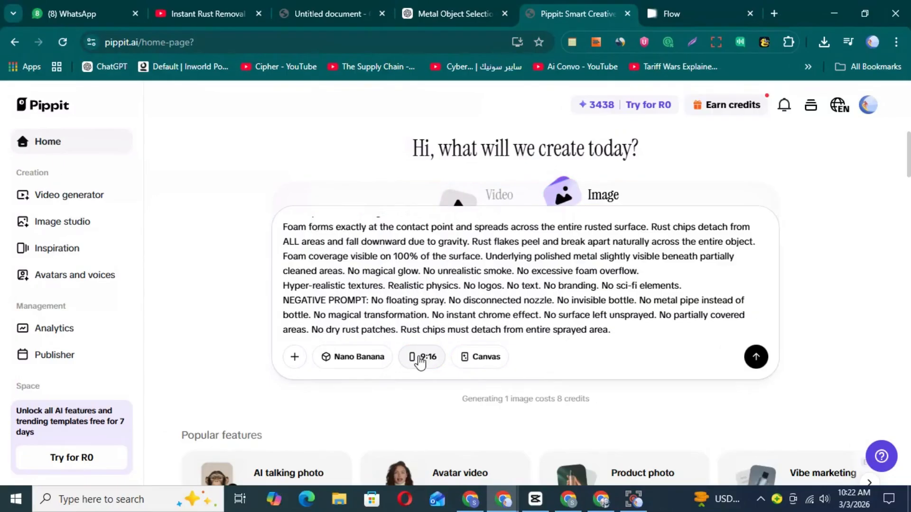
left_click(421, 357)
left_click(432, 181)
left_click(757, 357)
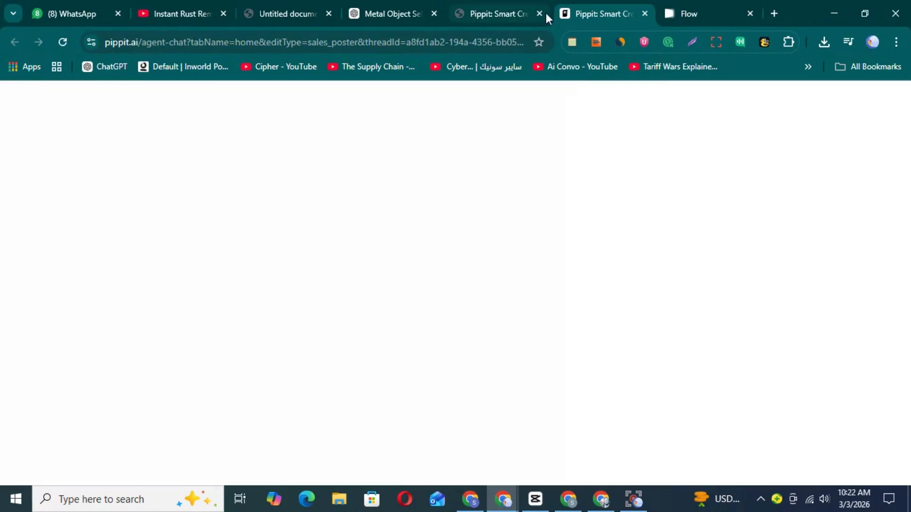
left_click(541, 13)
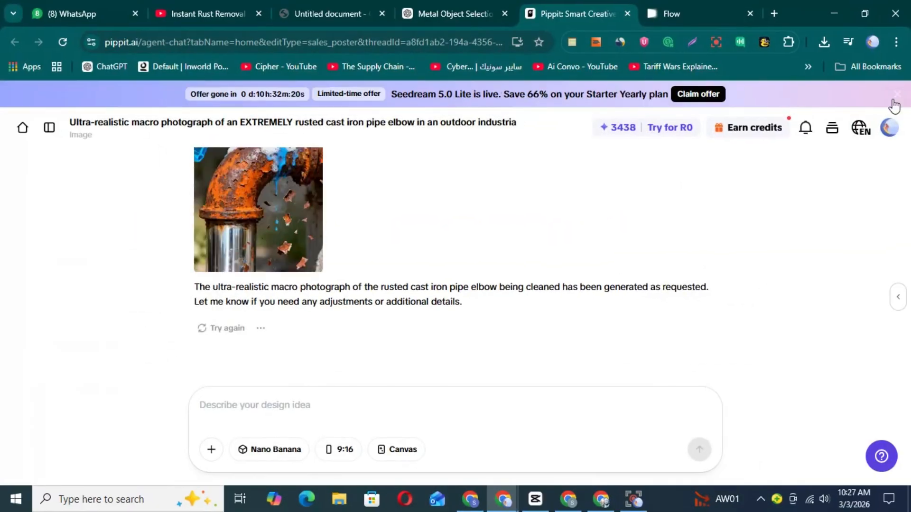
- Dismiss the promotional offer banner and view the generated rusted pipe elbow image in the chat
left_click(894, 101)
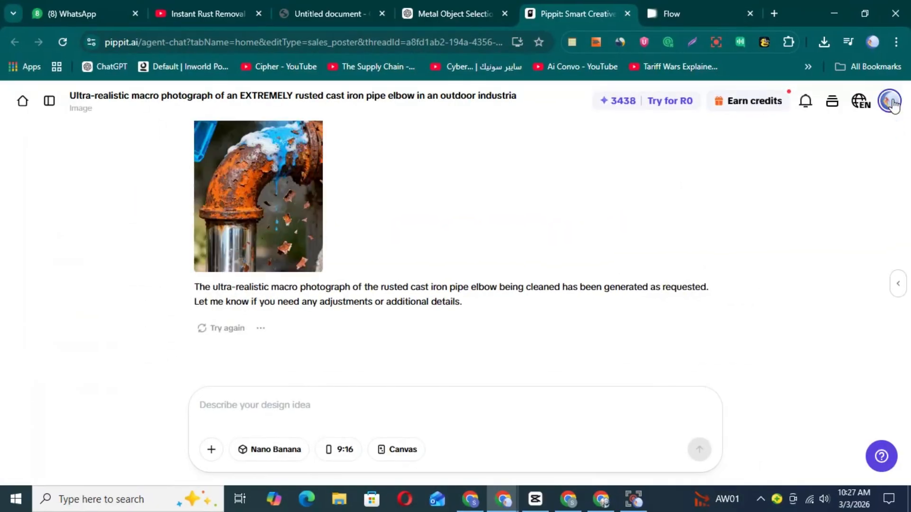
scroll(348, 271, "up", 3)
scroll(290, 302, "down", 1)
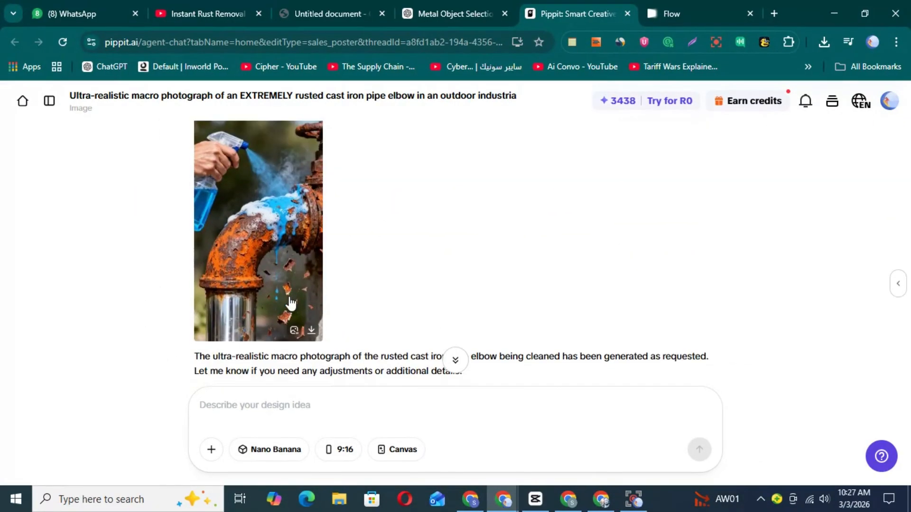
- Download the generated rusted pipe elbow image from Pippit and create a new project in Flow
left_click(309, 330)
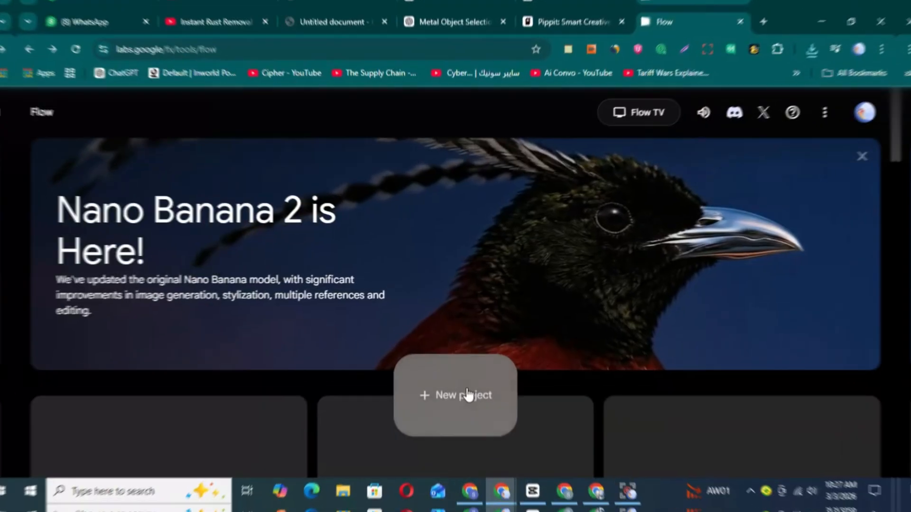
left_click(468, 399)
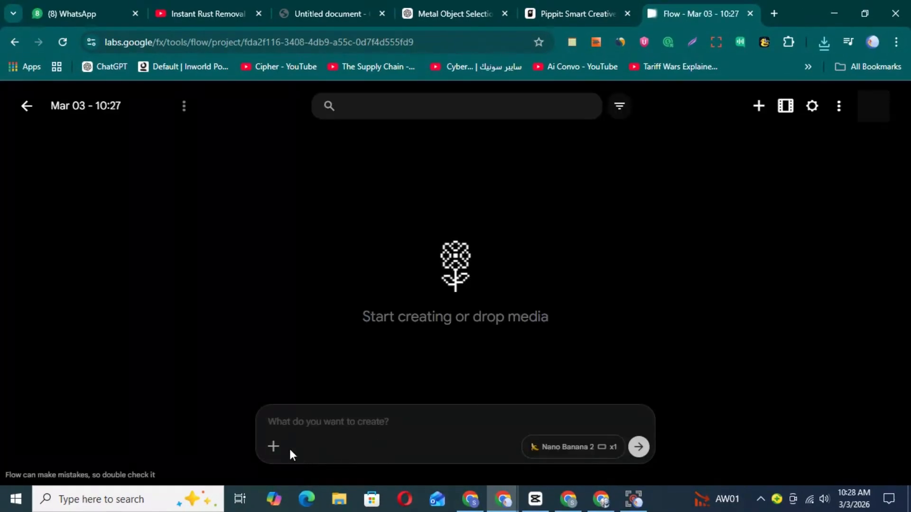
left_click(273, 448)
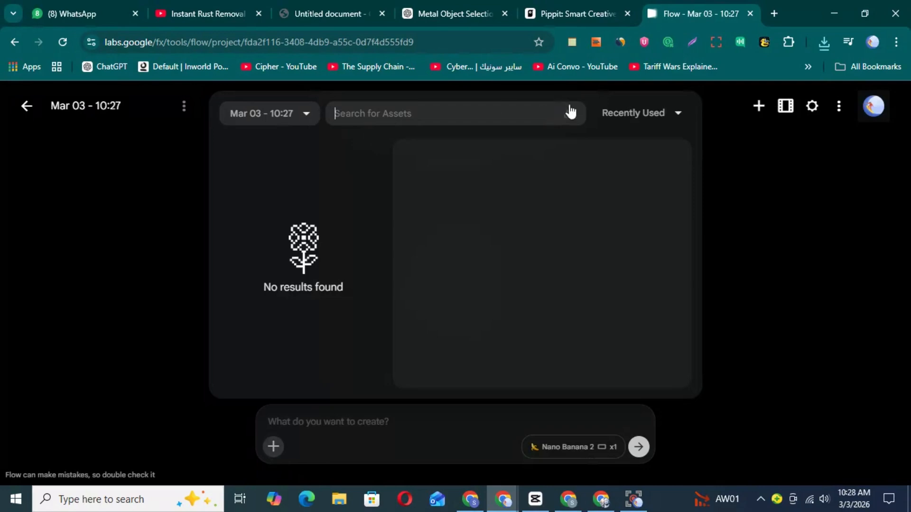
left_click(569, 113)
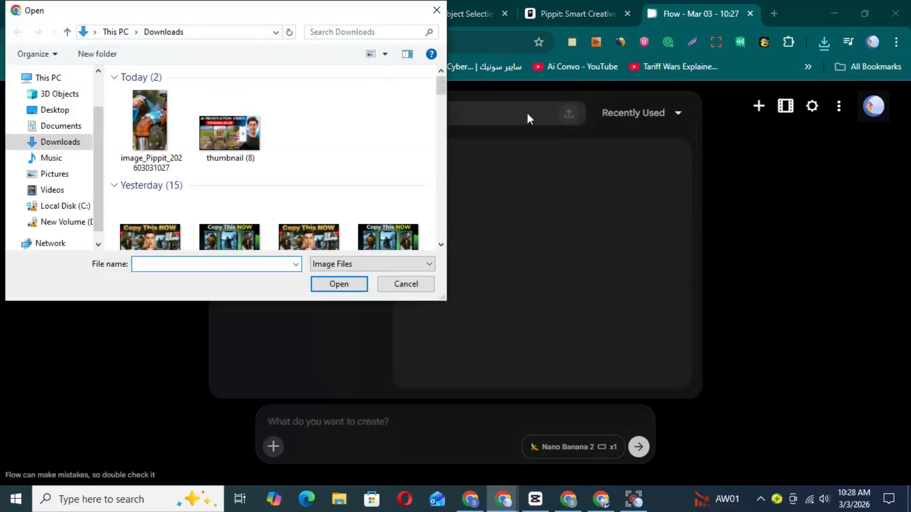
double_click(160, 131)
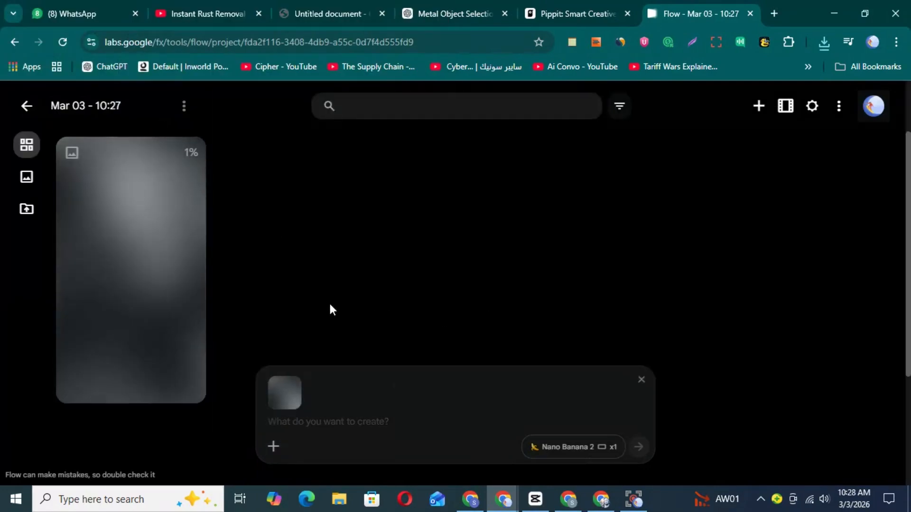
- Set the generation to Video with the image used under Ingredients, in Portrait orientation
left_click(607, 448)
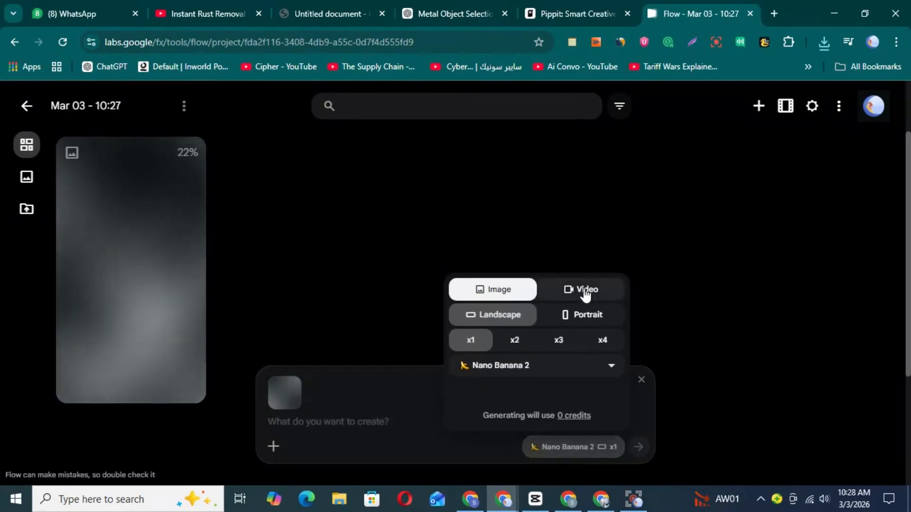
left_click(586, 290)
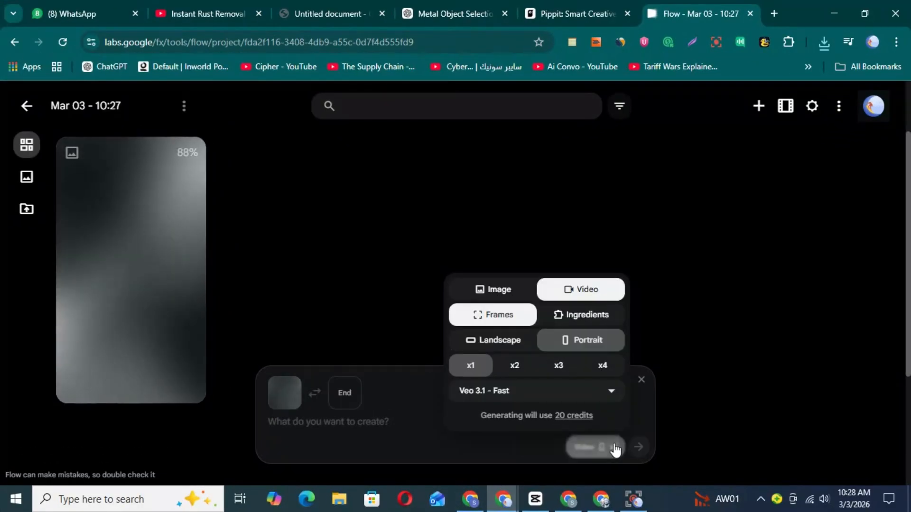
left_click(587, 316)
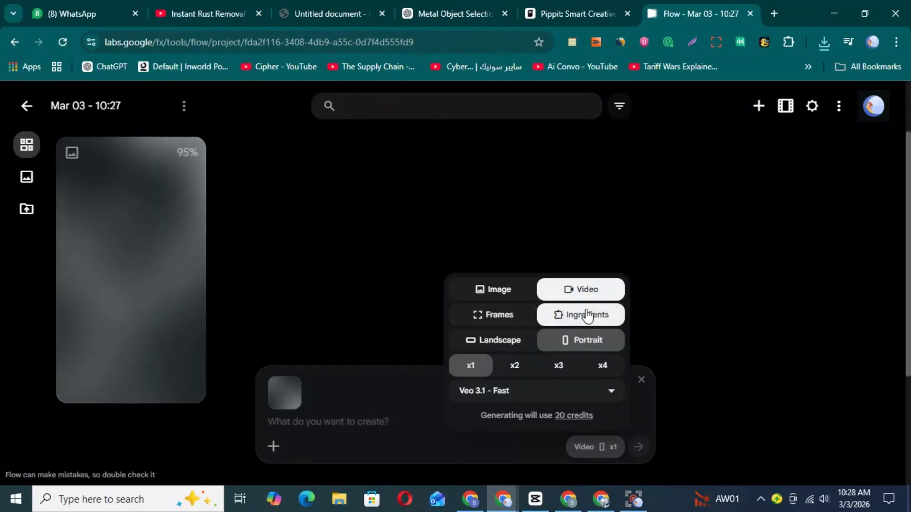
left_click(406, 421)
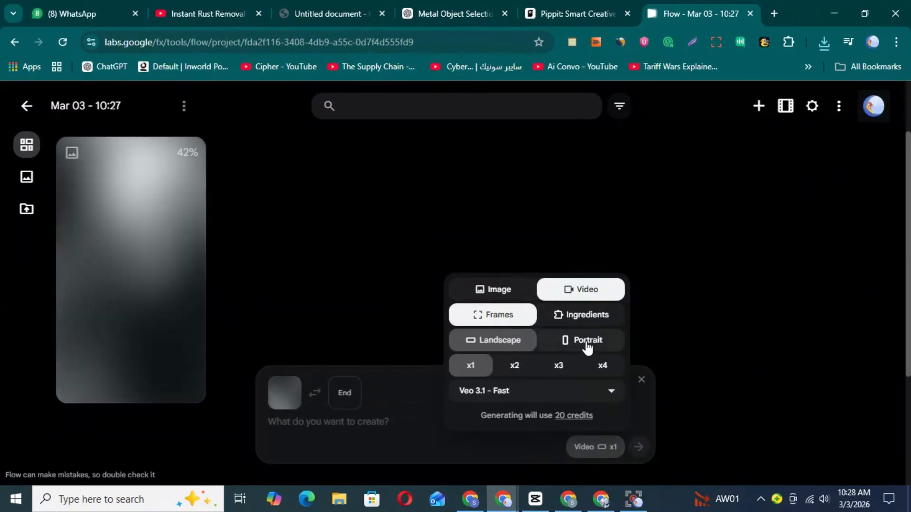
left_click(588, 342)
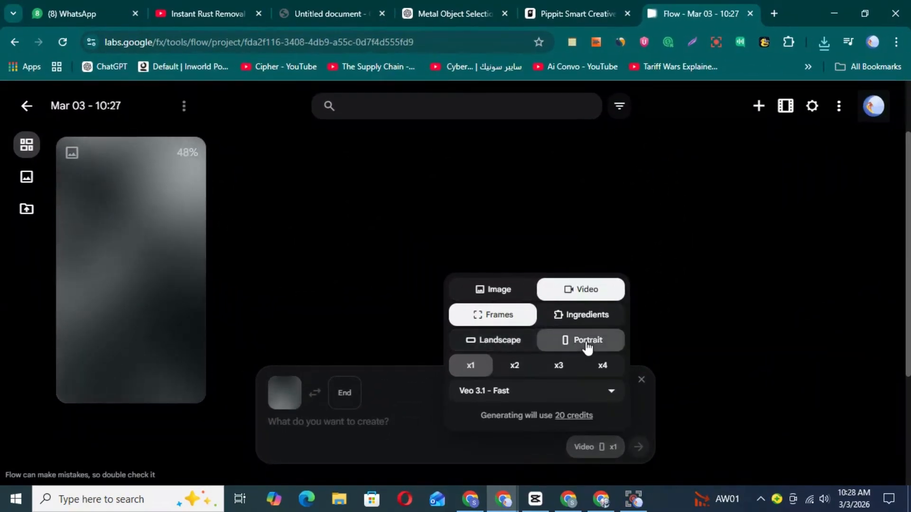
left_click(373, 428)
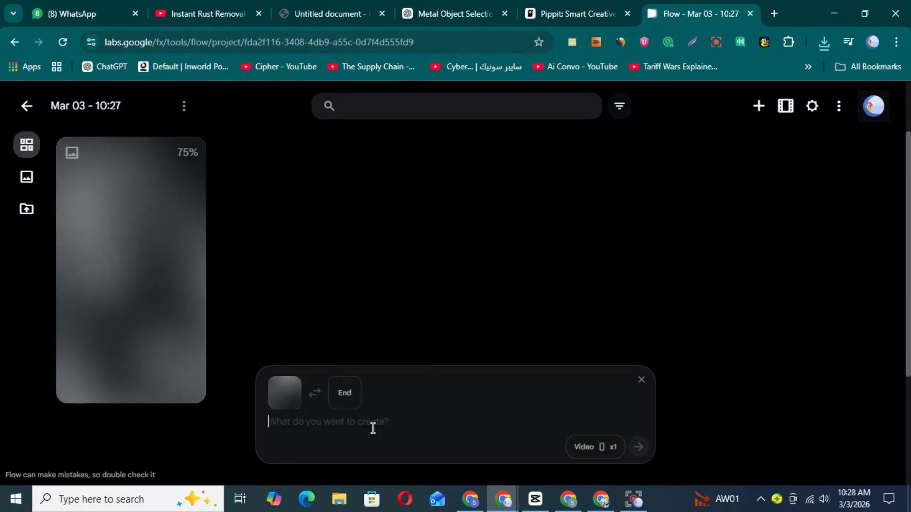
left_click(614, 447)
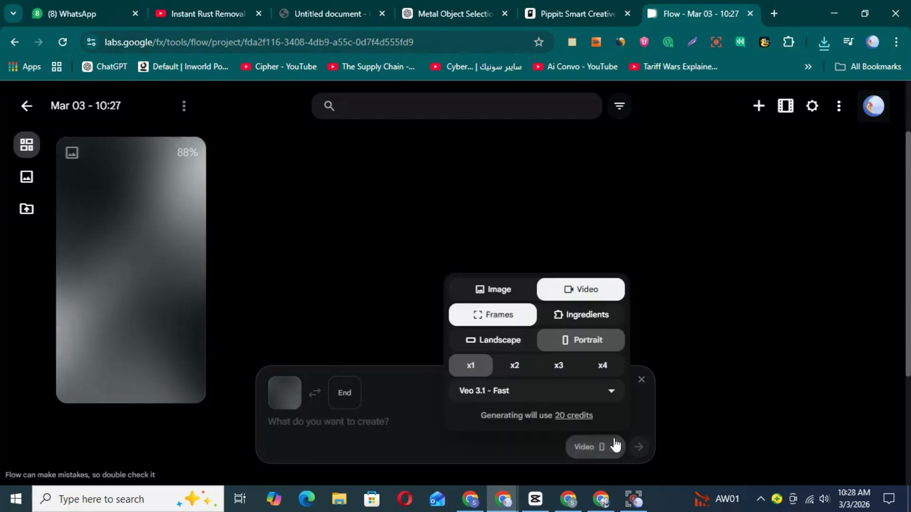
left_click(586, 315)
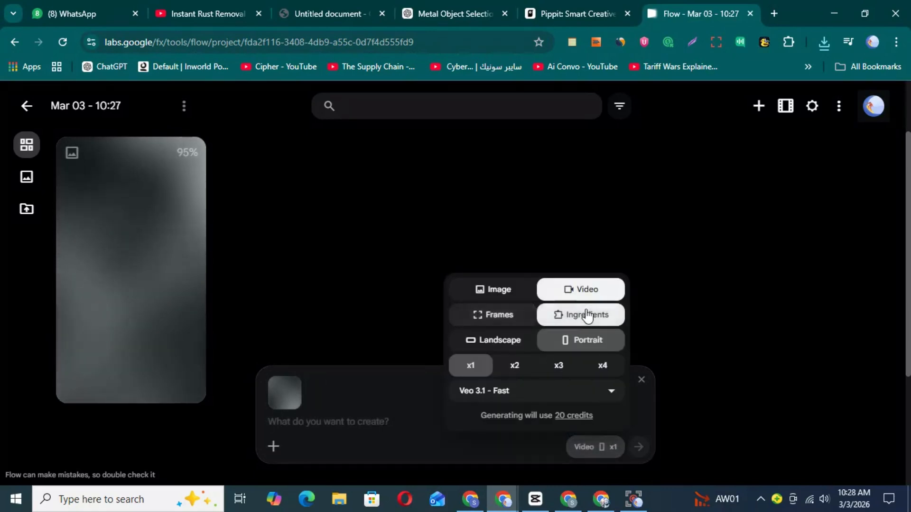
left_click(406, 422)
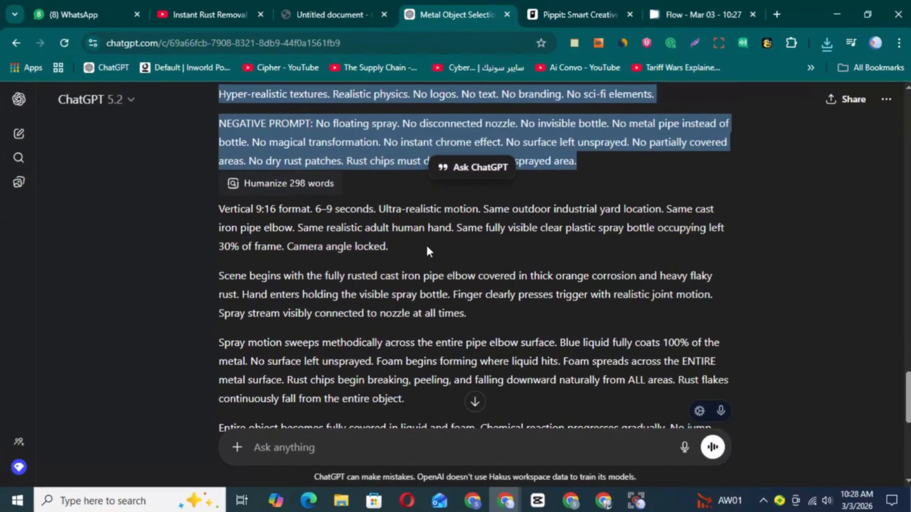
- Switch to ChatGPT and copy the video prompt from "Ultra-realistic motion" through the end of its negative prompt
left_click(423, 243)
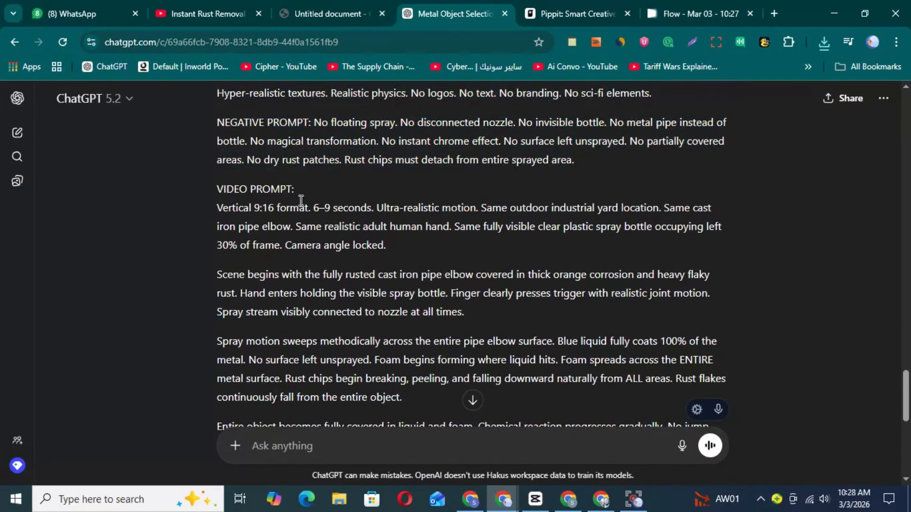
left_click_drag(378, 207, 617, 417)
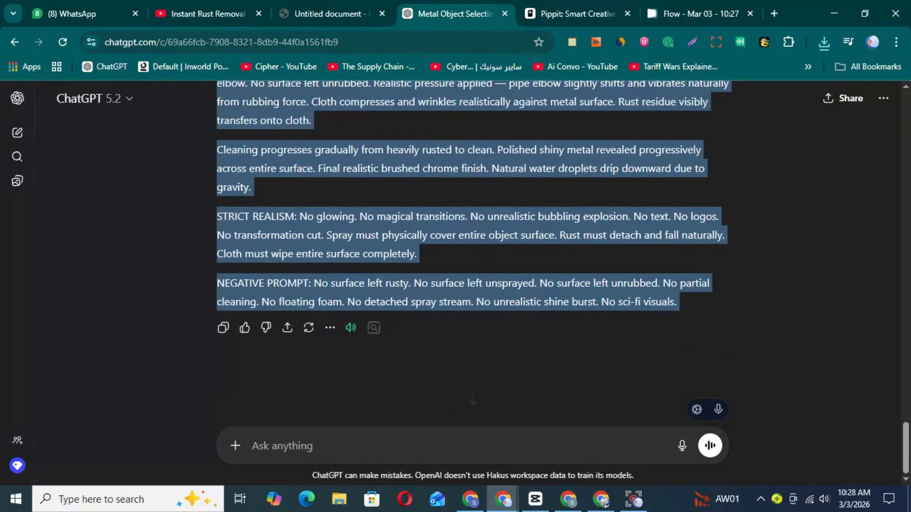
right_click(415, 198)
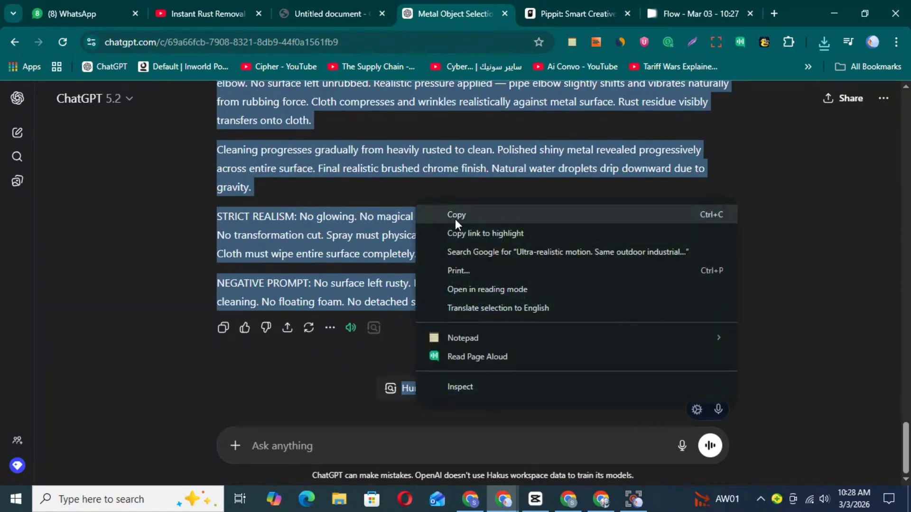
left_click(456, 214)
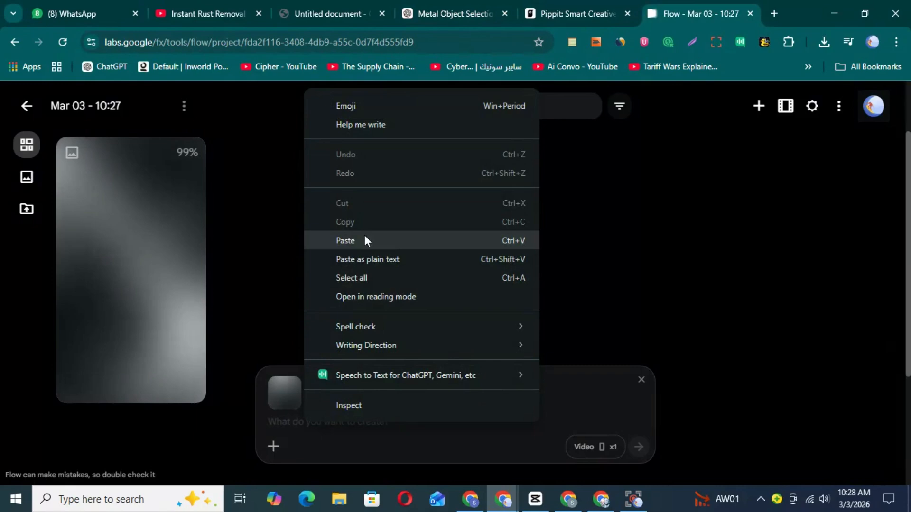
- Generate the video in Flow from the pasted video prompt and open the resulting clip
left_click(364, 238)
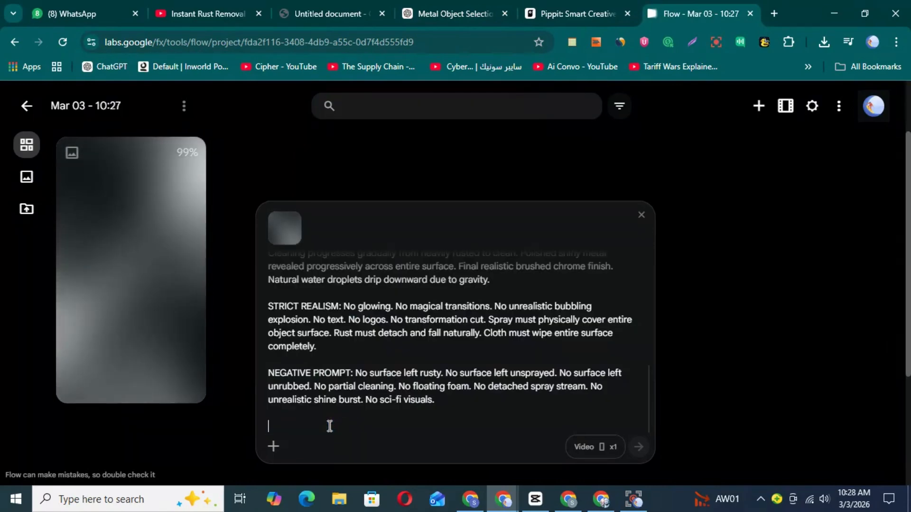
scroll(399, 389, "up", 10)
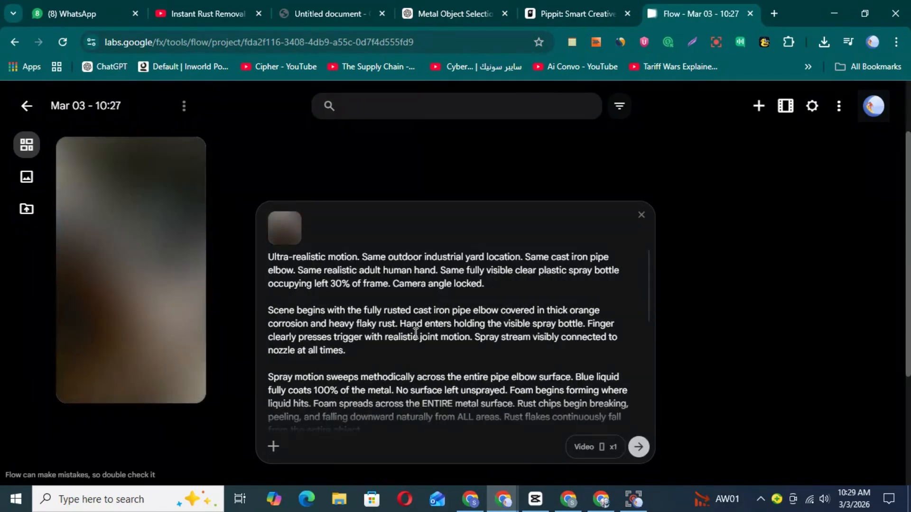
left_click(638, 447)
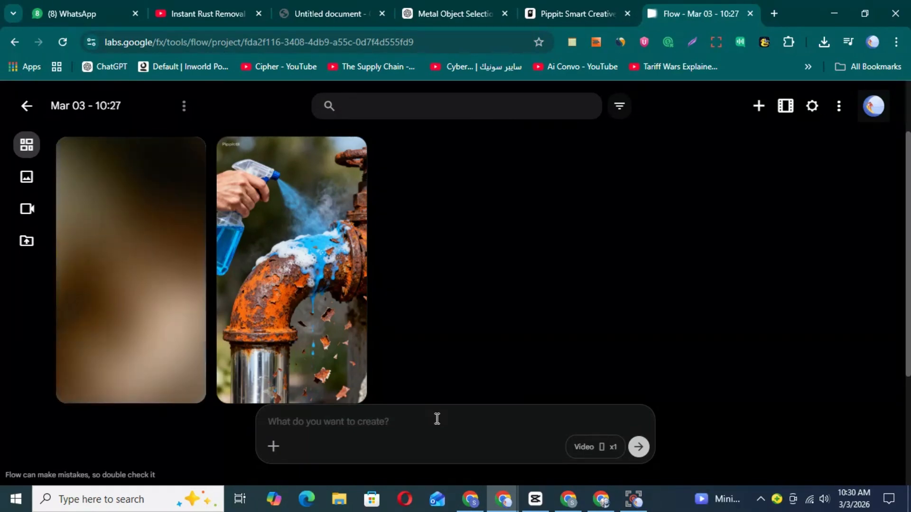
left_click(98, 223)
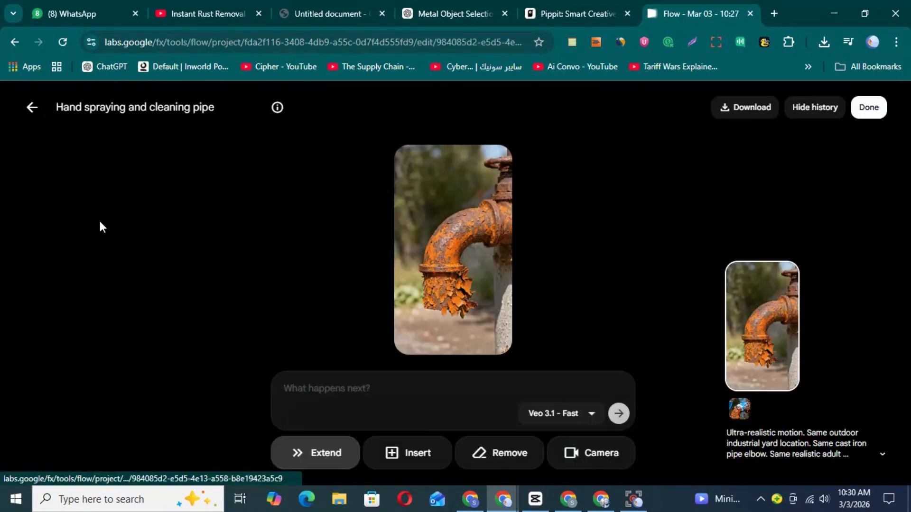